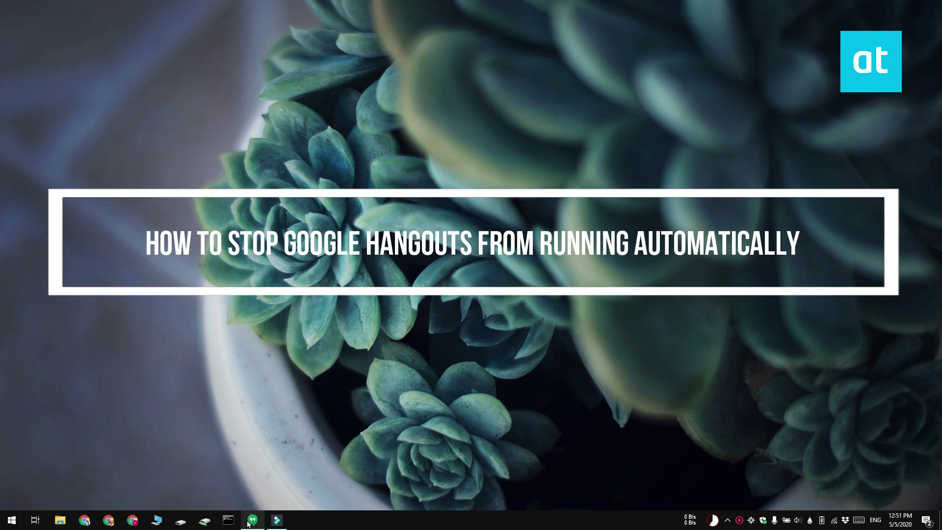
# Step: Open and then hide the Hangouts window, bringing the Chrome browser to the front
pyautogui.click(252, 520)
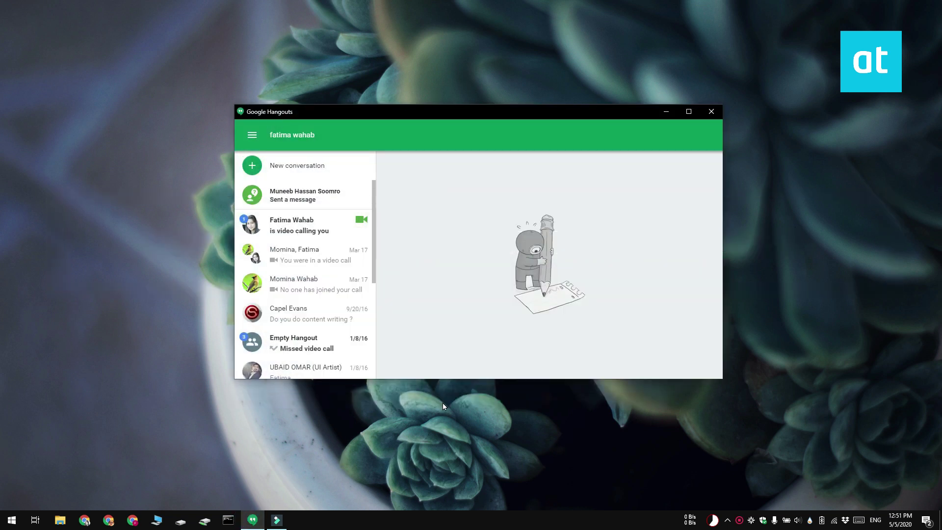
pyautogui.click(665, 112)
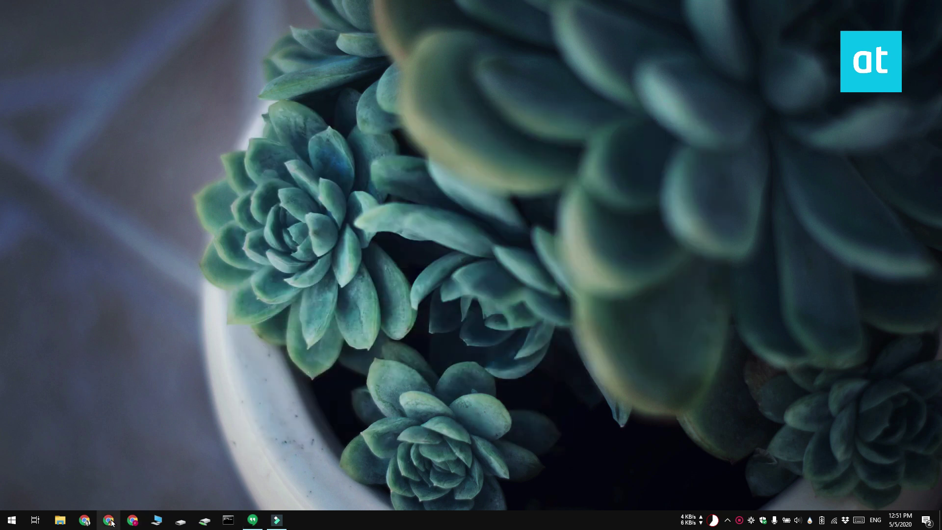
pyautogui.click(110, 521)
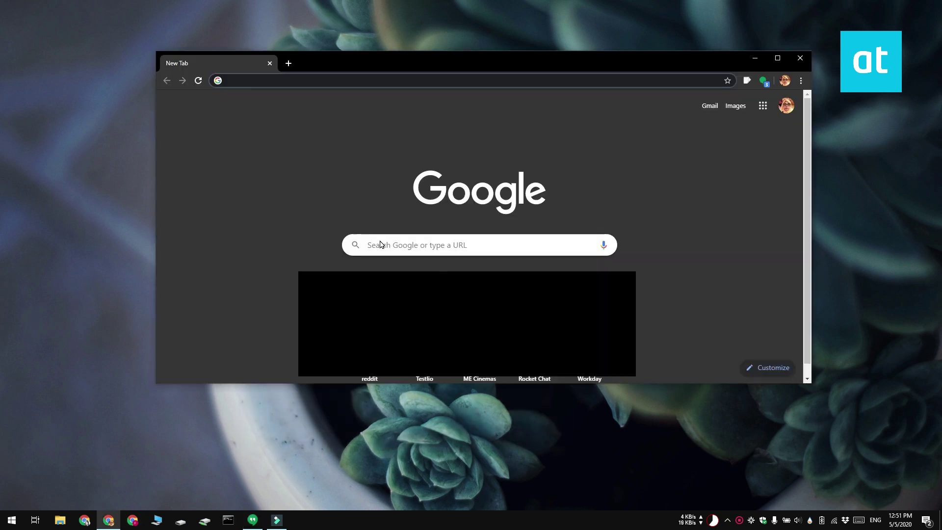
# Step: In Advanced settings, turn off 'Continue running background apps when Google Chrome is closed'
pyautogui.click(801, 81)
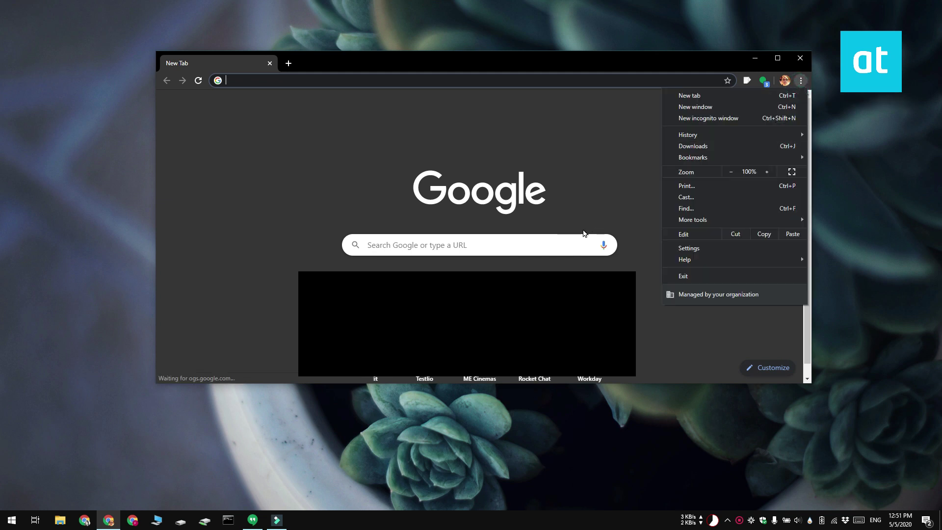
pyautogui.click(688, 248)
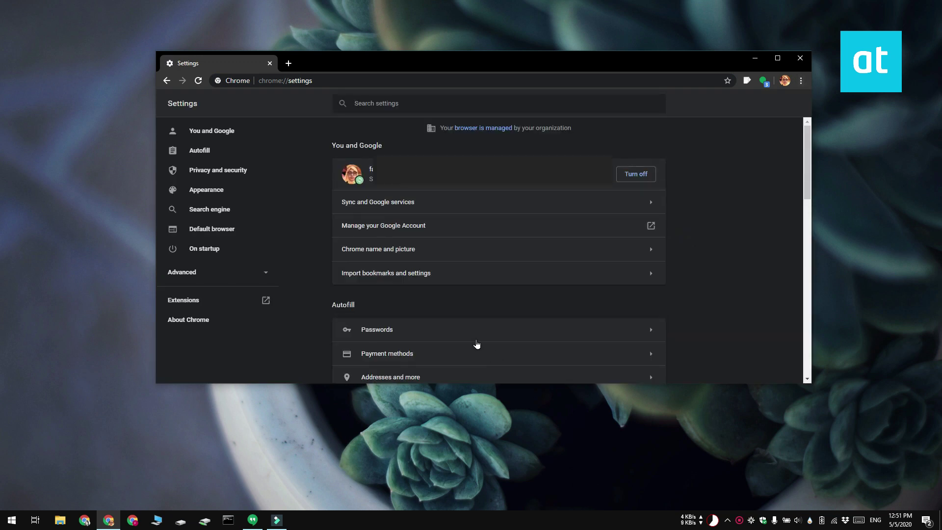
pyautogui.scroll(-5, 459, 341)
pyautogui.scroll(-5, 459, 341)
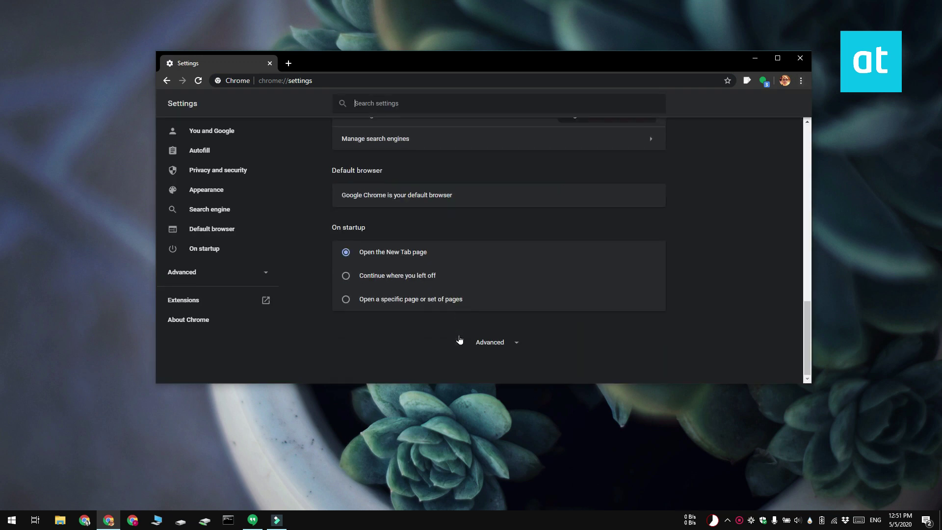
pyautogui.click(490, 341)
pyautogui.scroll(-5, 709, 323)
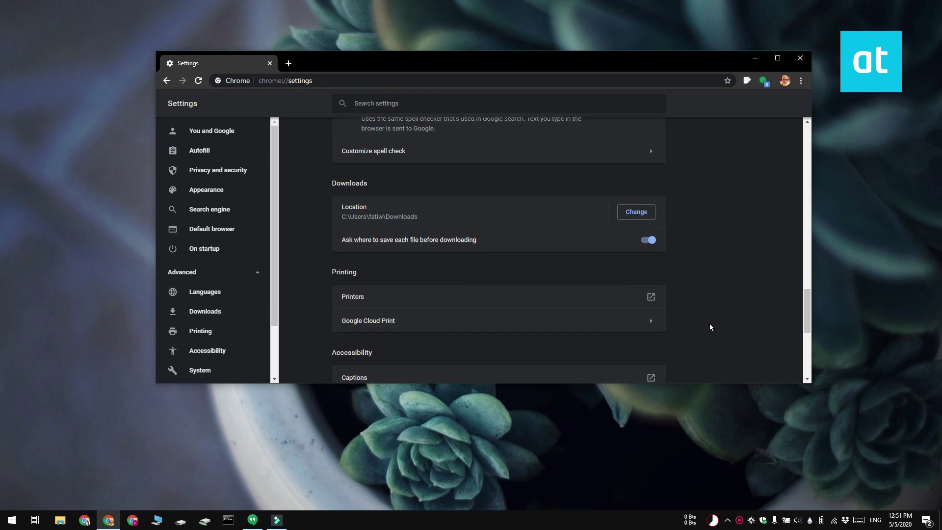
pyautogui.scroll(-5, 709, 323)
pyautogui.scroll(-2, 709, 323)
pyautogui.click(650, 234)
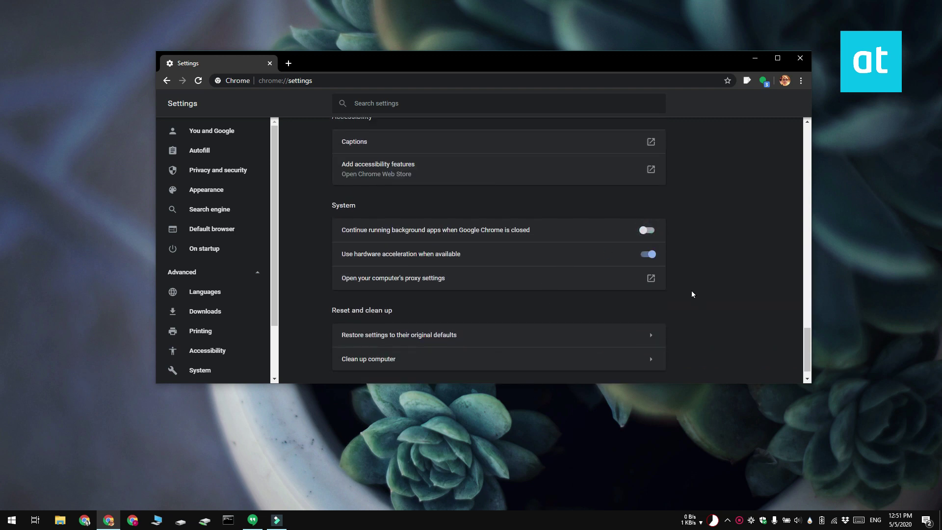
# Step: Close the Chrome settings window, reopen Hangouts and open its Options panel
pyautogui.click(800, 58)
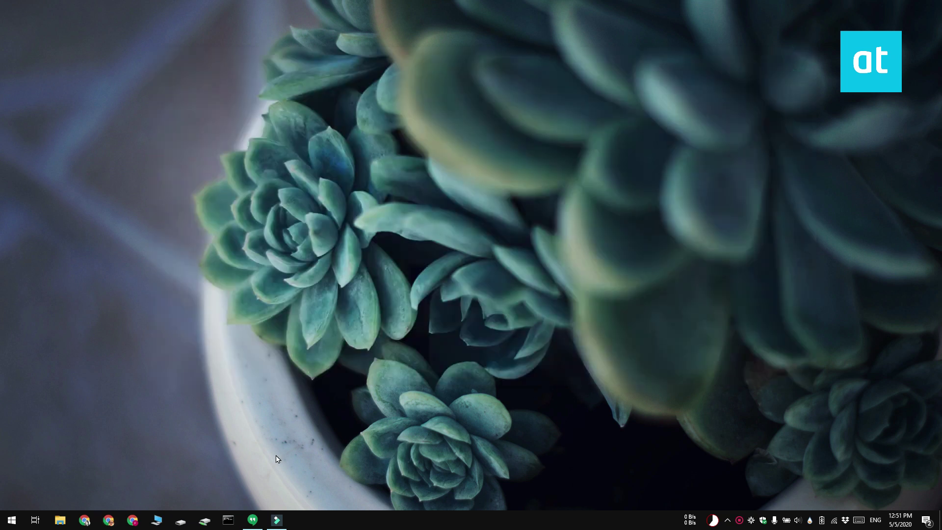
pyautogui.click(252, 520)
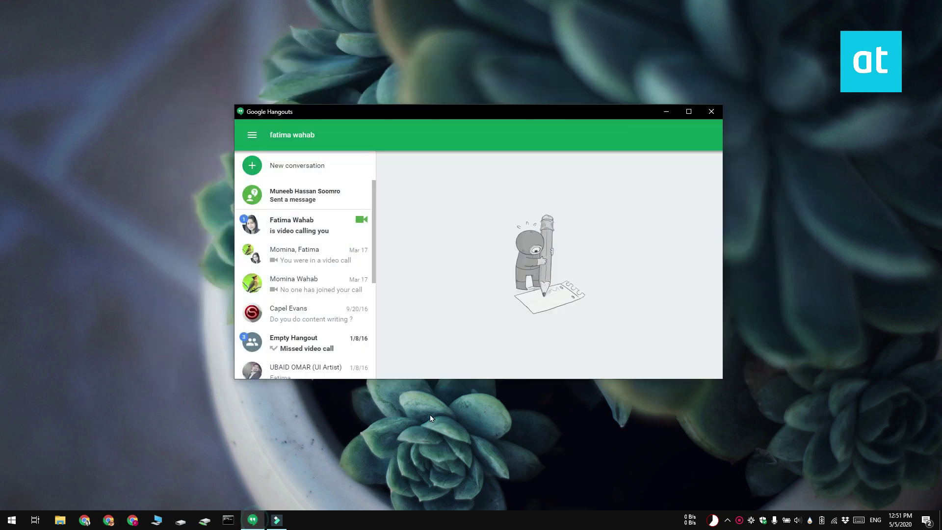
pyautogui.click(251, 135)
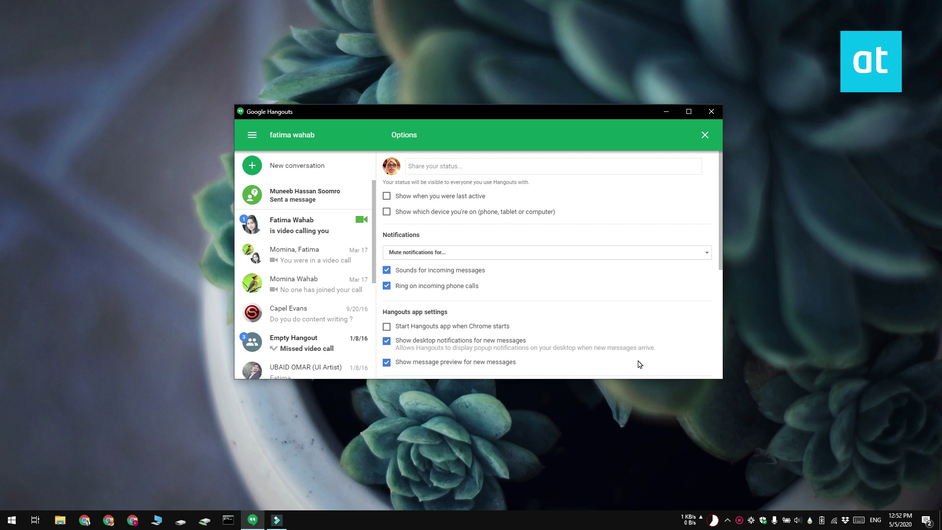
pyautogui.scroll(-3, 639, 364)
pyautogui.scroll(-3, 589, 353)
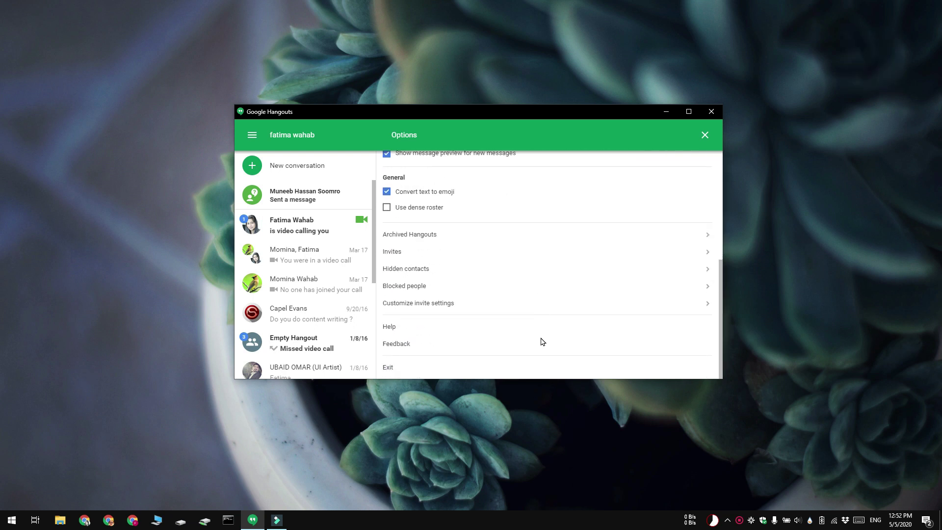